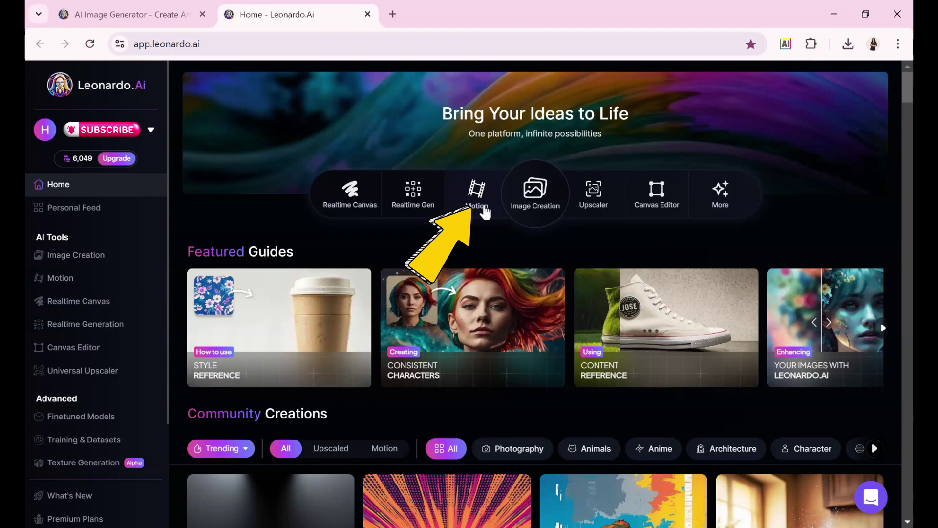
Open the Motion tool's image picker and look through the uploaded images
left_click(478, 194)
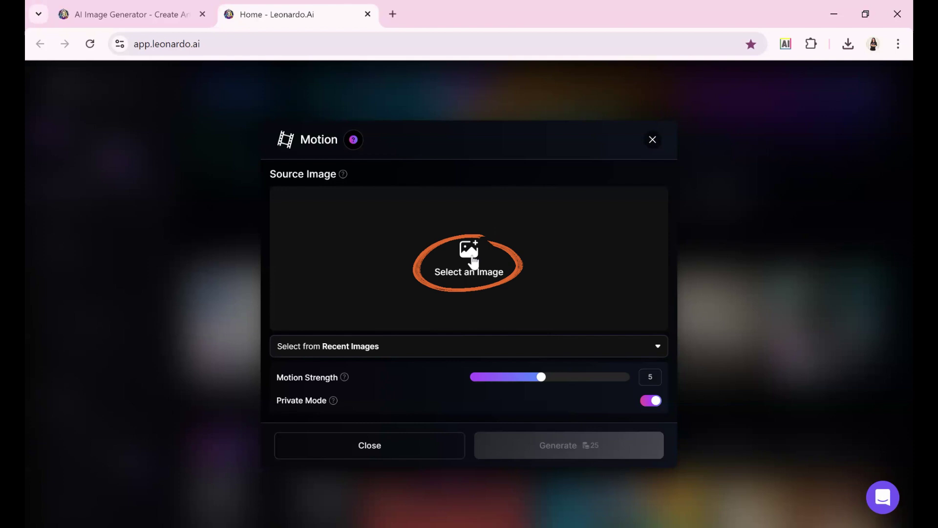
left_click(471, 260)
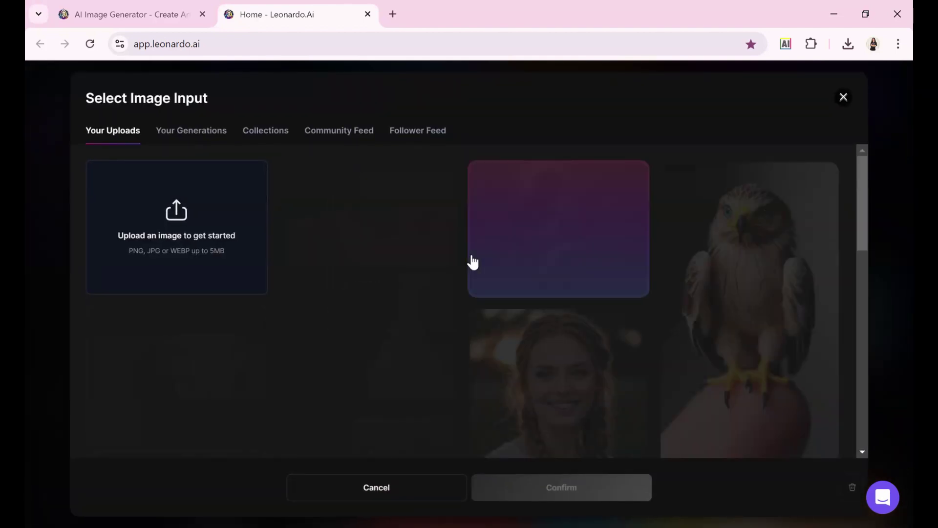
scroll(714, 289, "down", 10)
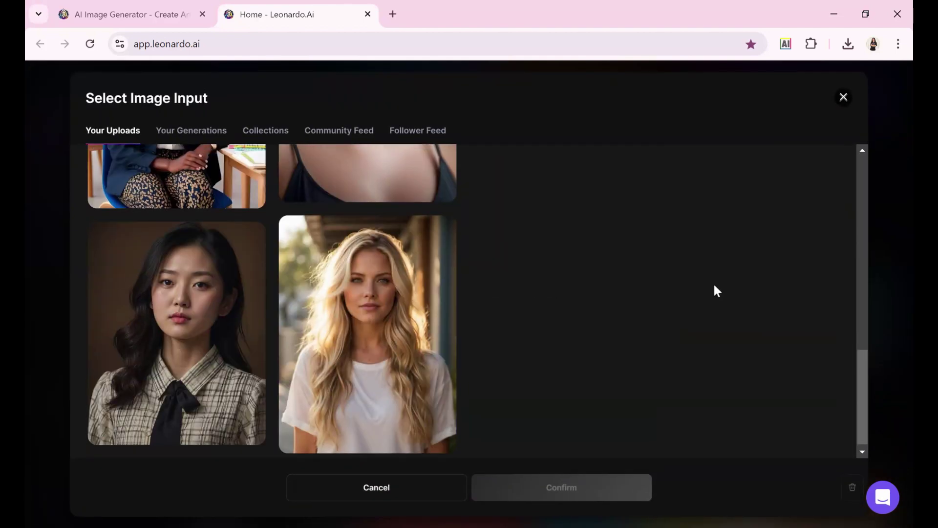
scroll(717, 290, "up", 4)
scroll(717, 289, "up", 10)
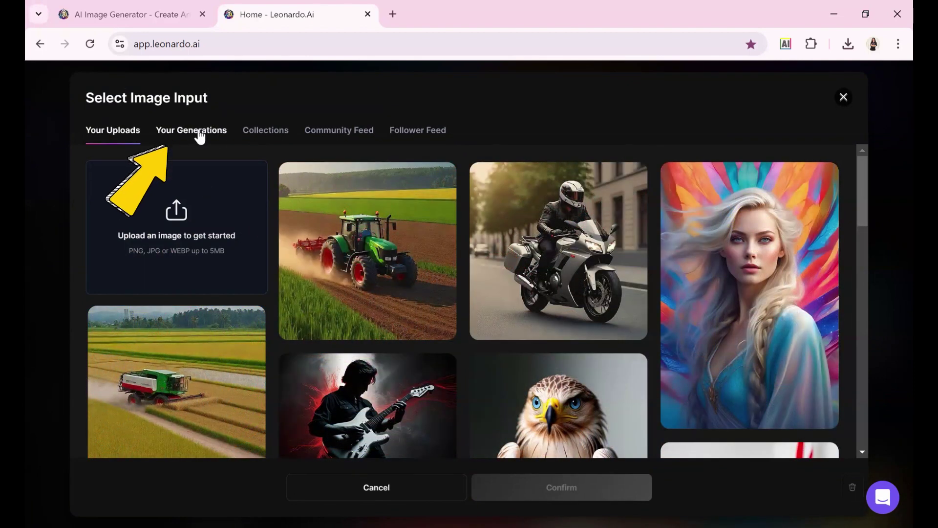
Pick the rice harvester picture from Your Generations and confirm it as the source image
left_click(218, 145)
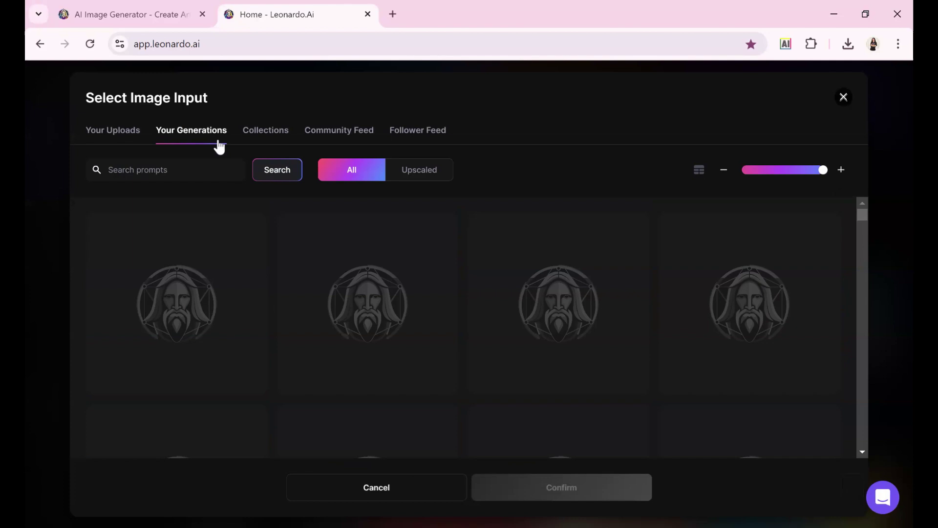
scroll(865, 345, "down", 10)
scroll(865, 345, "down", 3)
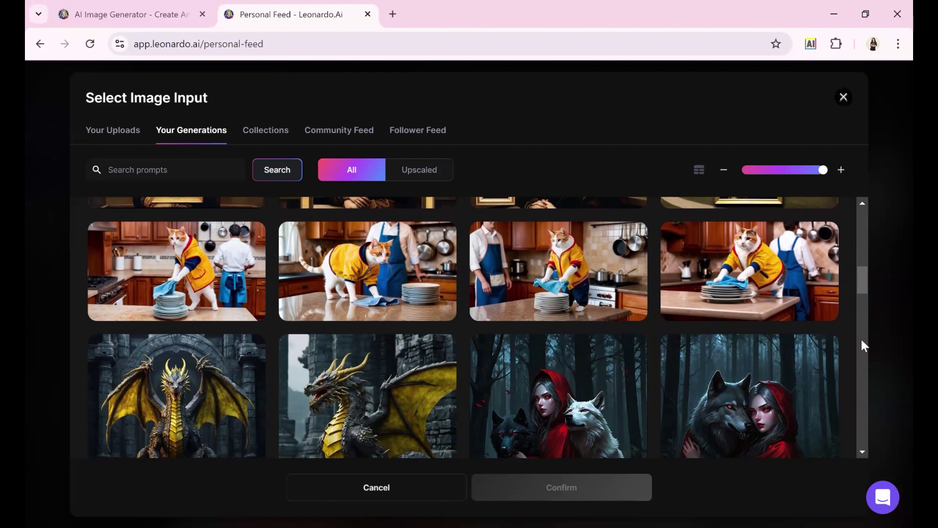
scroll(862, 342, "down", 3)
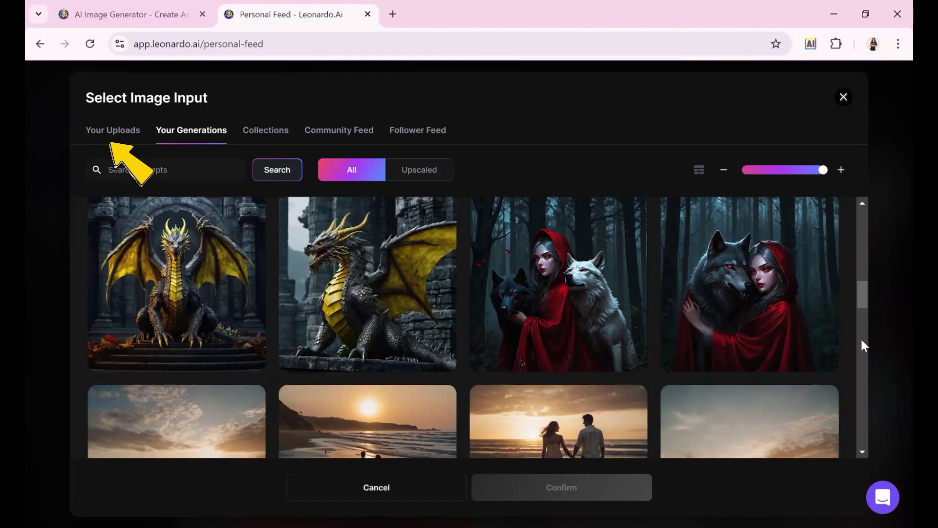
scroll(865, 345, "down", 3)
scroll(863, 343, "down", 2)
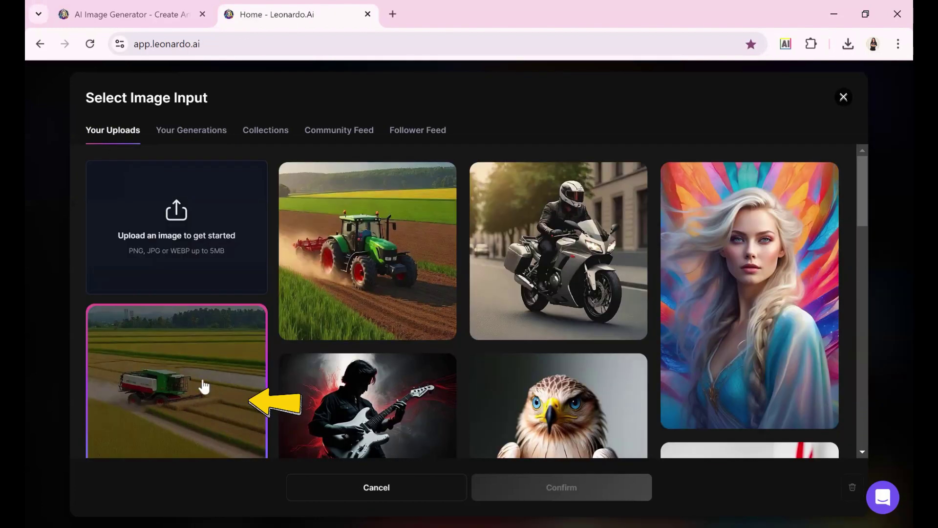
left_click(205, 387)
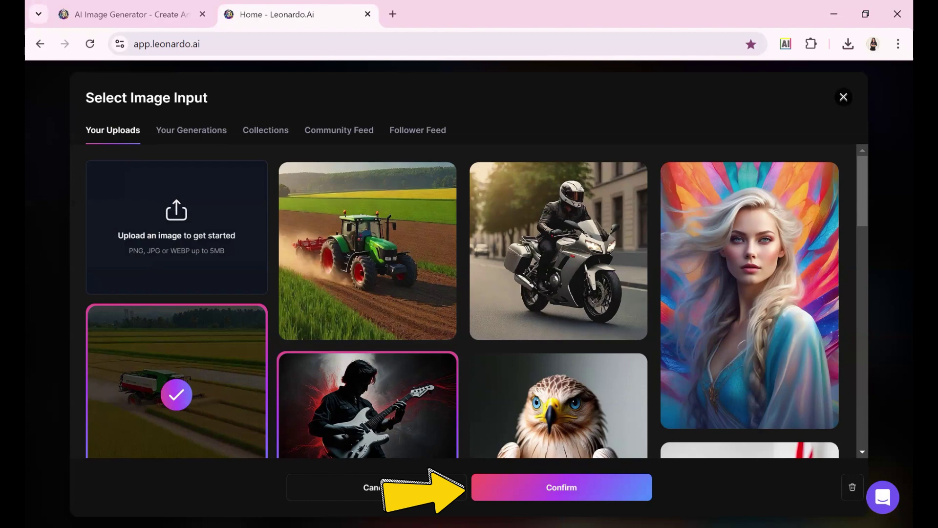
left_click(561, 495)
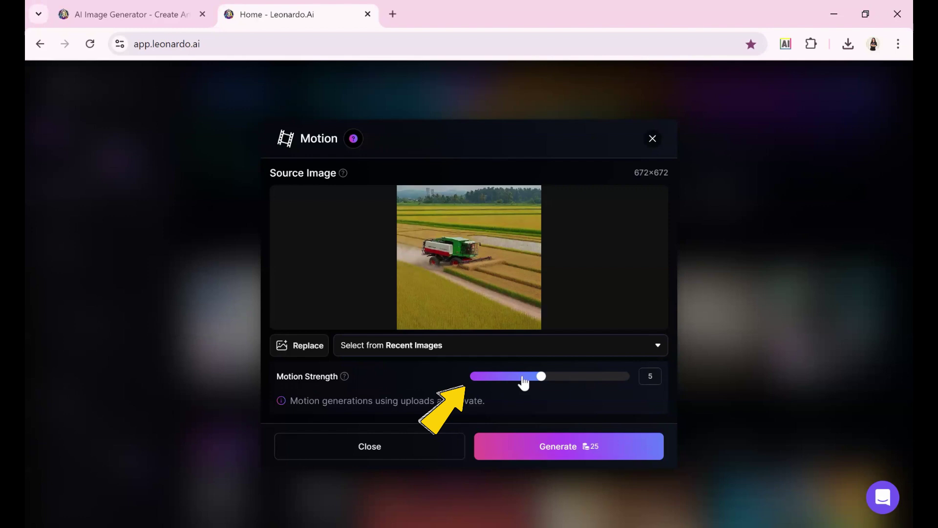
Keep Motion Strength at 5 and generate the harvester motion video
left_click_drag(533, 379, 479, 385)
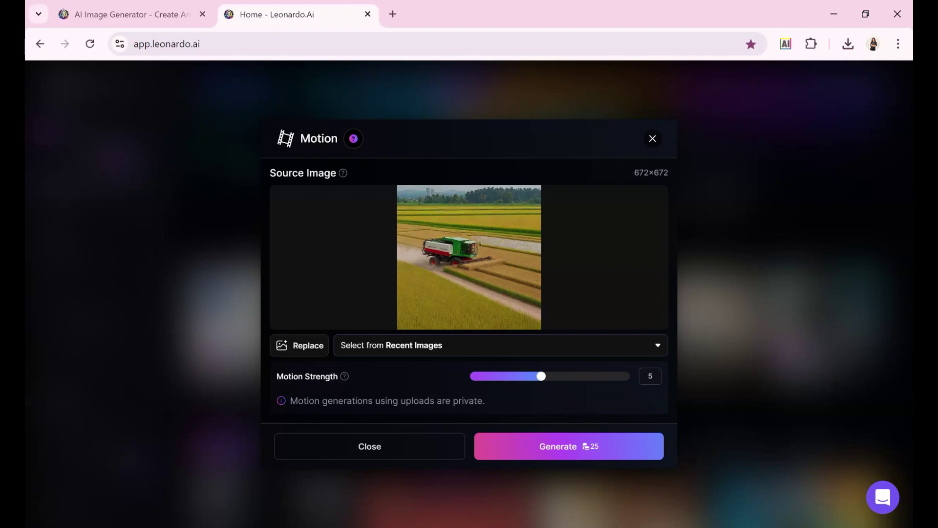
left_click_drag(291, 401, 399, 401)
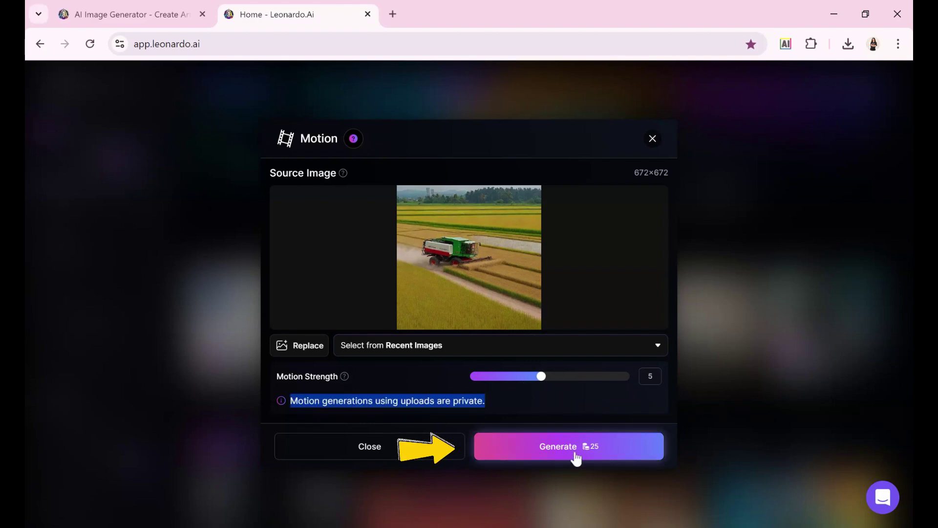
left_click(550, 454)
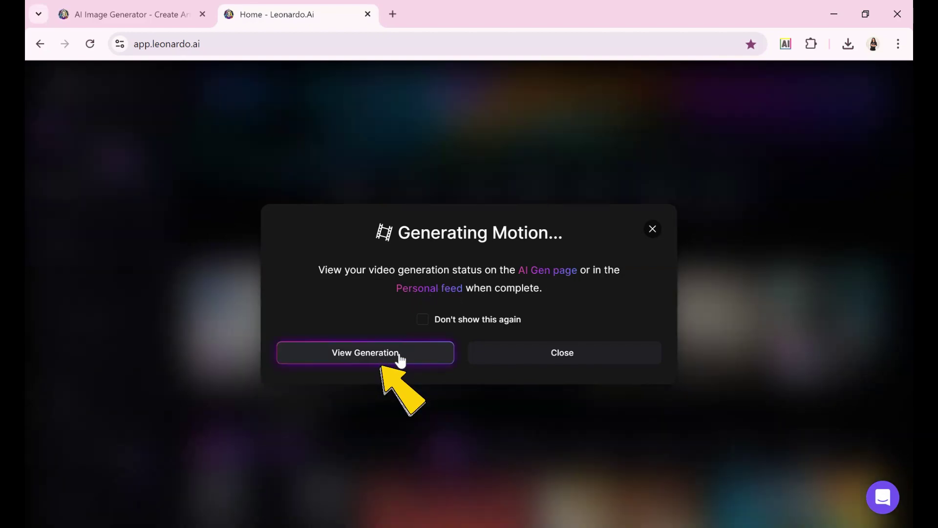
Open the finished four-second harvester video in the larger player and watch it full screen
left_click(400, 360)
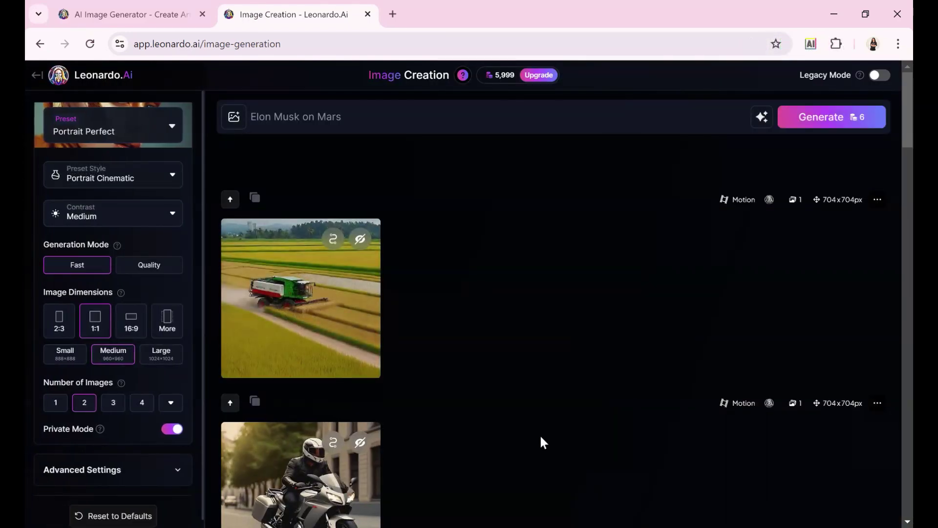
mouse_move(318, 352)
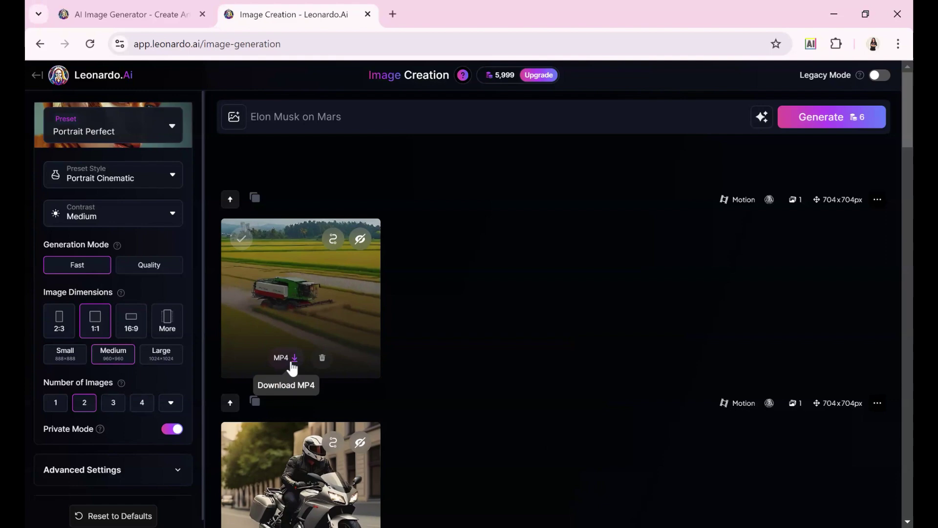
left_click(300, 318)
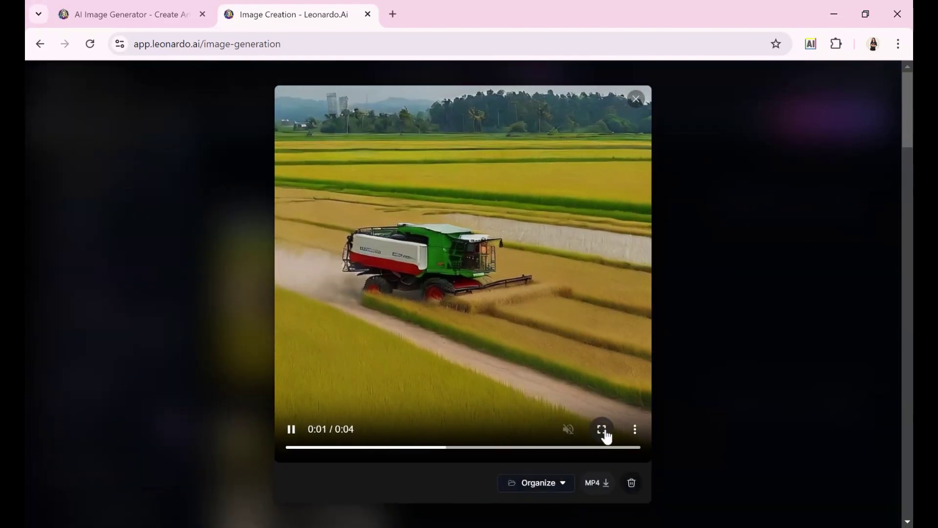
left_click(602, 431)
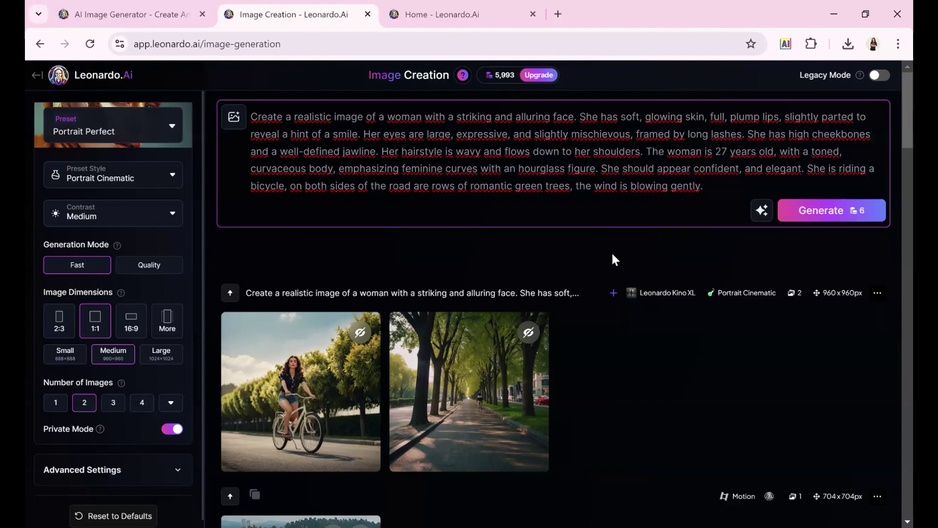
Review the cycling prompt and both 960×960 images (woman on bicycle, tree-lined road), then close the viewer
scroll(608, 330, "down", 5)
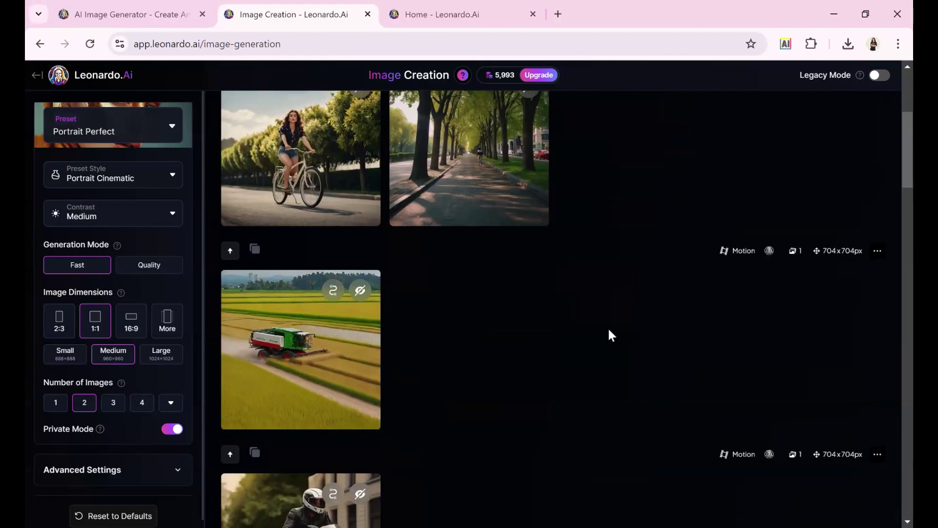
scroll(609, 327, "up", 5)
mouse_move(594, 186)
left_mouse_down()
mouse_move(703, 186)
mouse_move(300, 151)
mouse_move(291, 134)
mouse_move(251, 116)
left_mouse_up()
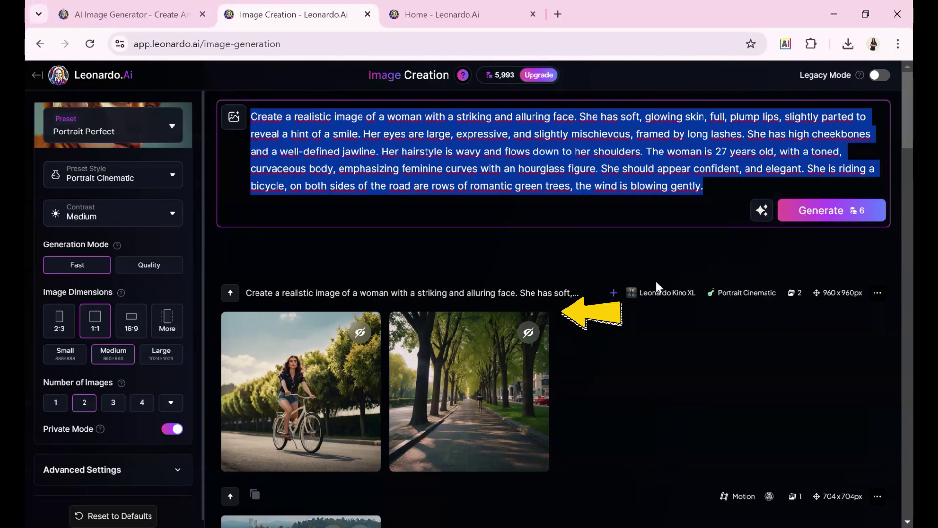
scroll(537, 303, "down", 2)
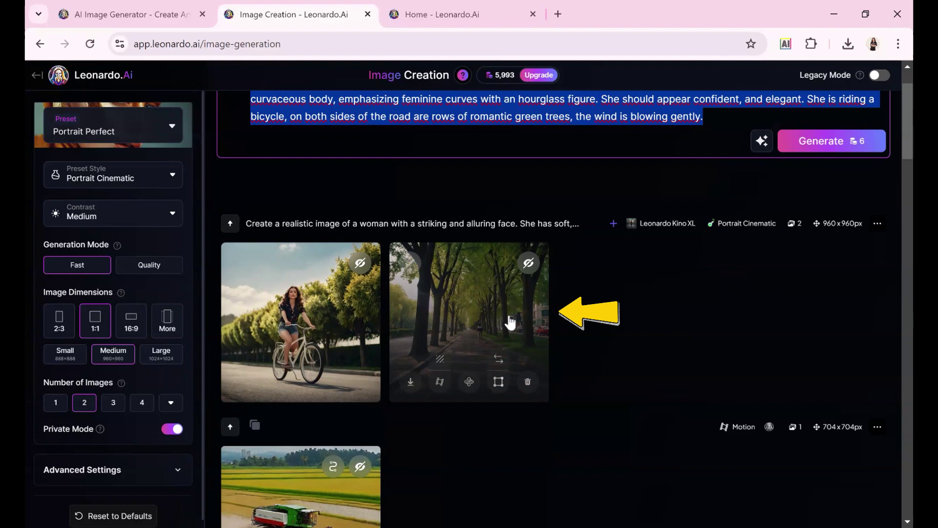
left_click(310, 316)
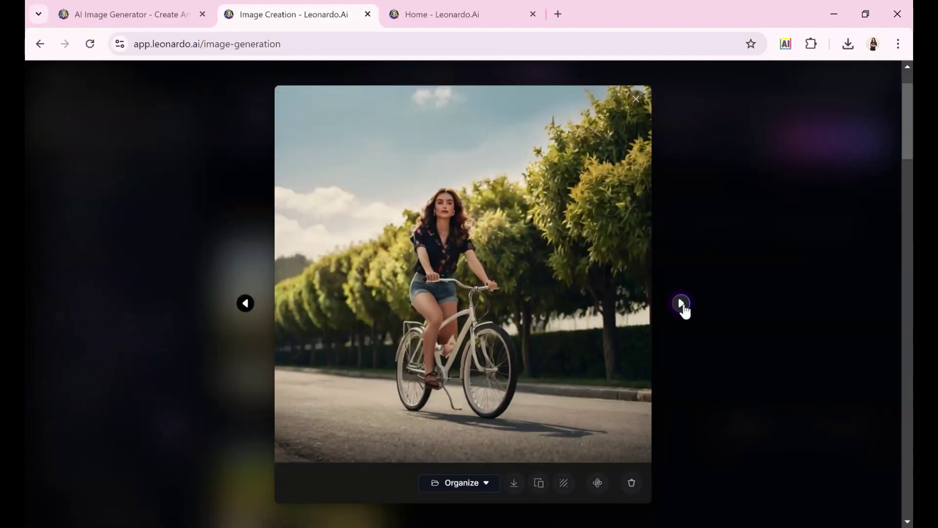
left_click(682, 304)
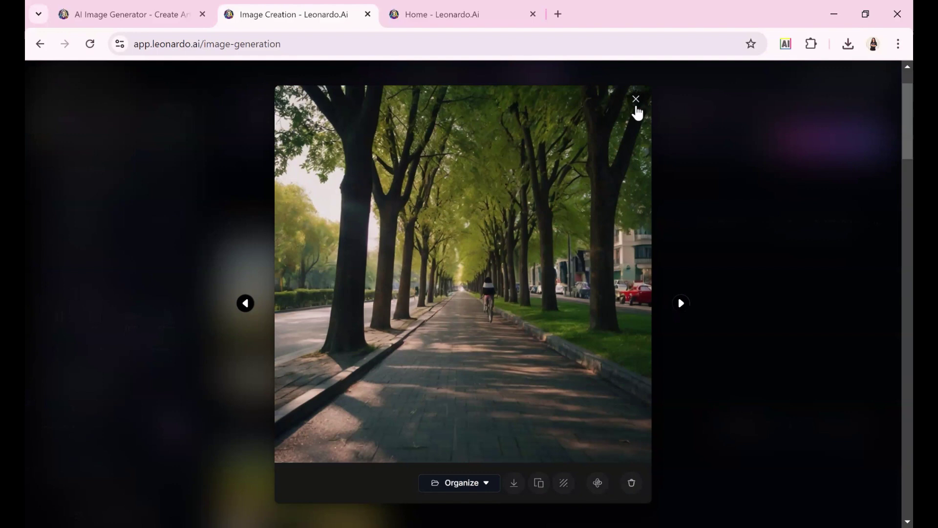
key("Escape")
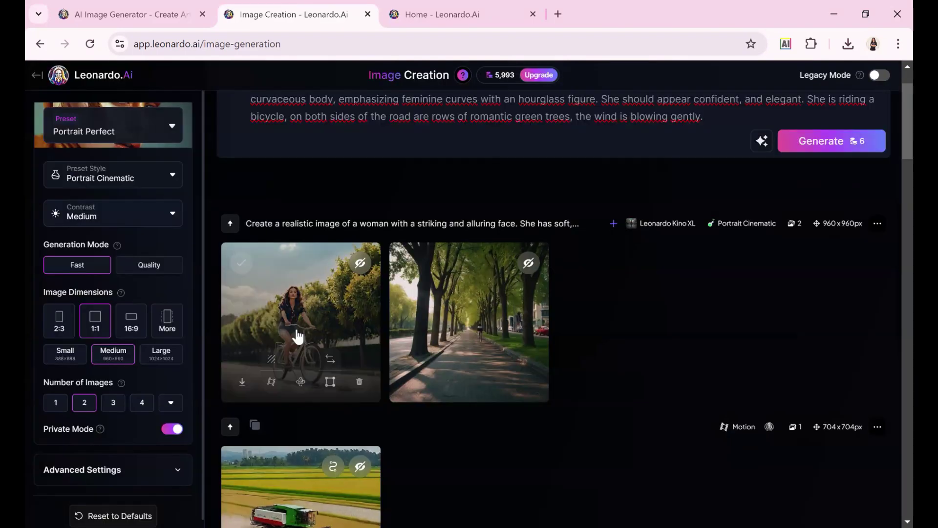
Generate a strength-5 motion video from the woman-on-bicycle image and view its progress
left_click(272, 383)
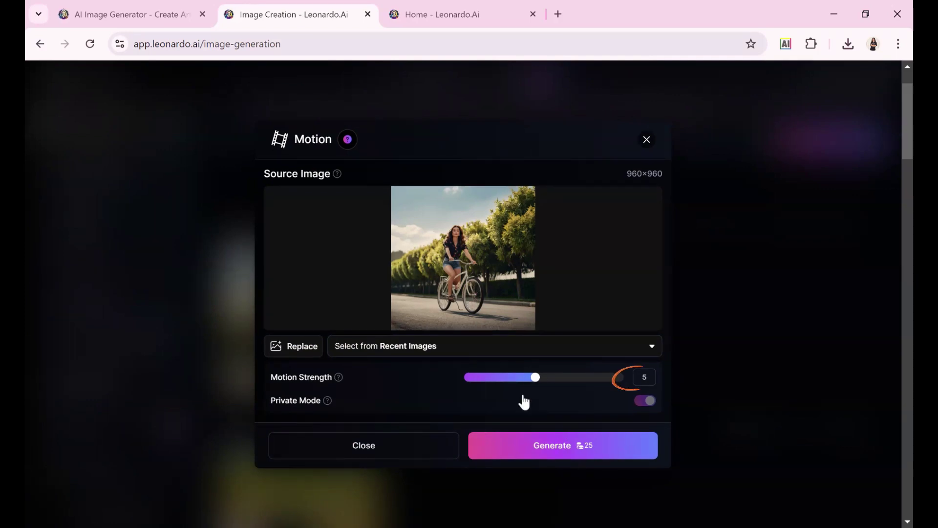
left_click(553, 447)
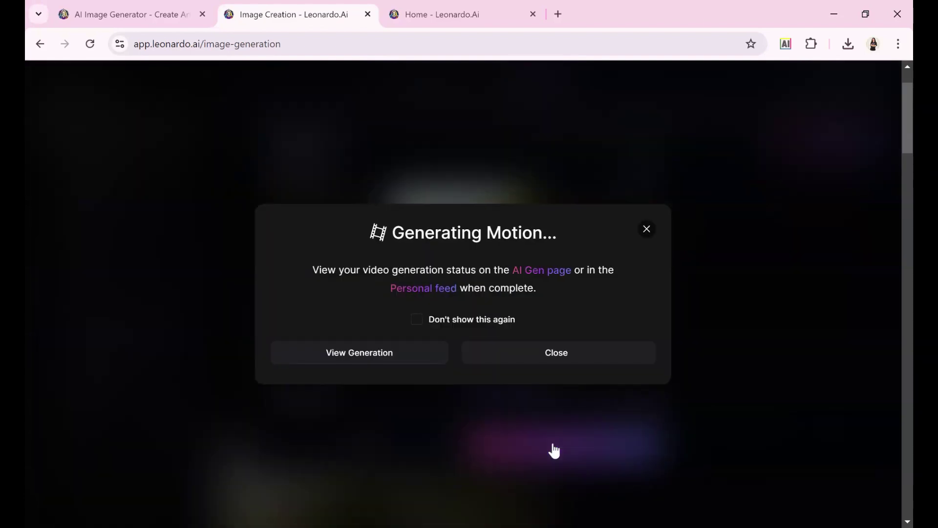
left_click(389, 360)
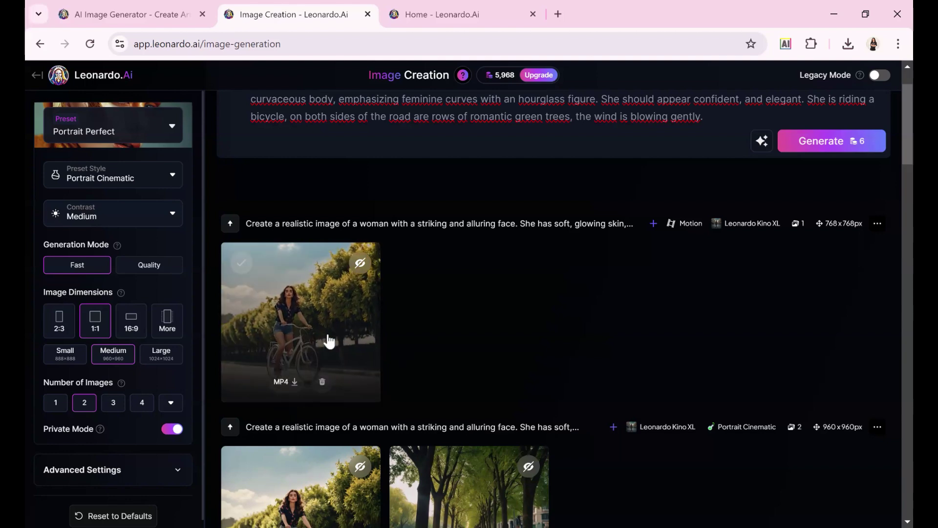
Preview the four-second cycling video, then go back to the Home dashboard
left_click(329, 341)
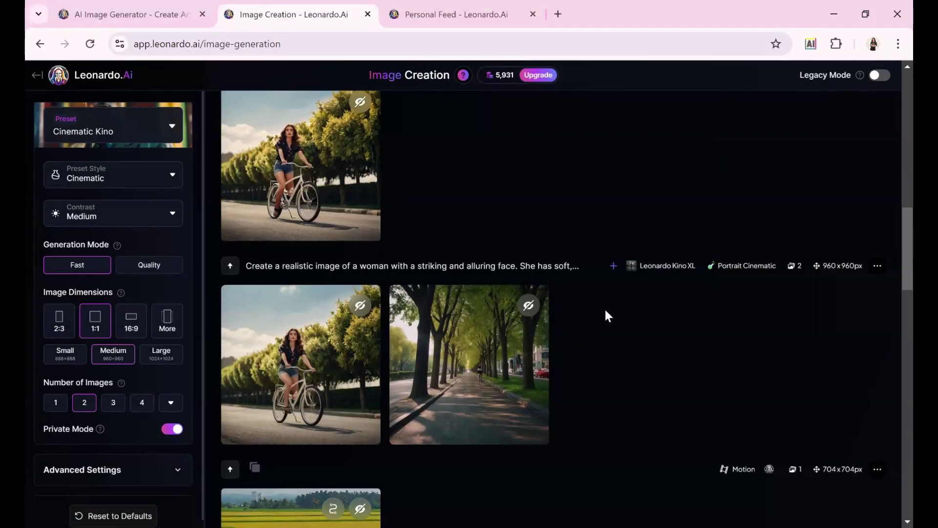
left_click(36, 76)
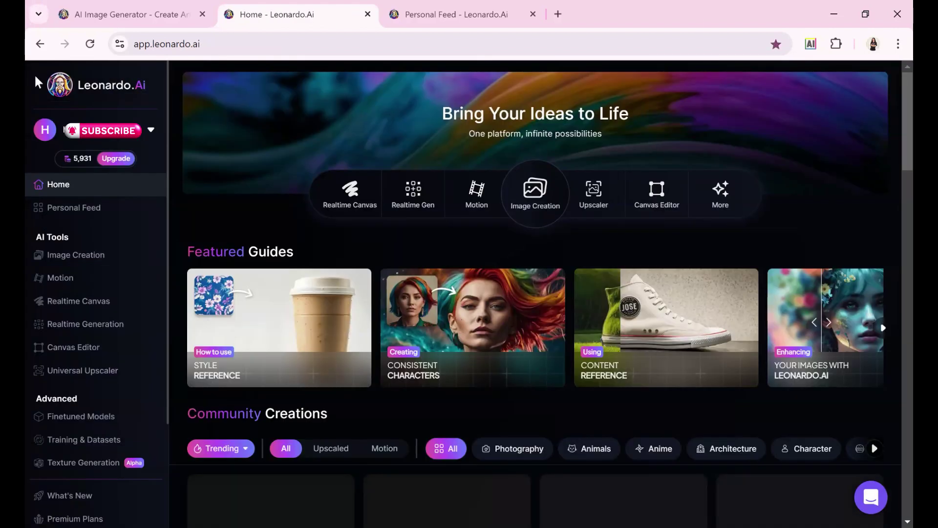
Open the sunset beach couple image from Personal Feed and choose Image2Motion
left_click(92, 209)
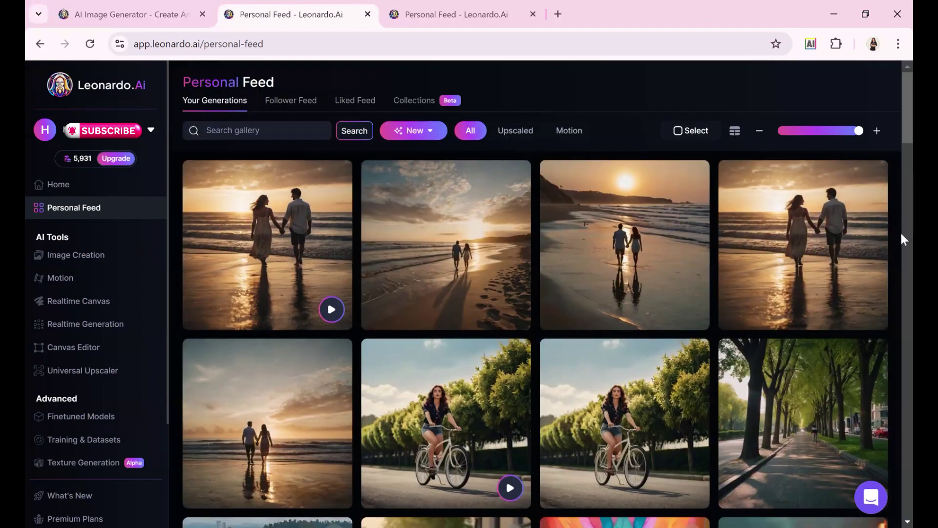
scroll(901, 233, "down", 3)
scroll(901, 234, "down", 2)
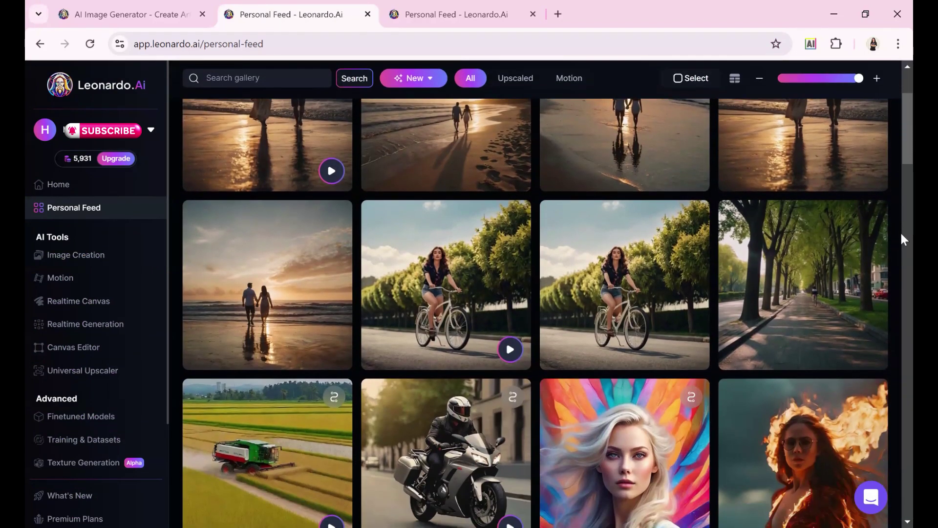
scroll(902, 233, "down", 3)
scroll(870, 227, "up", 5)
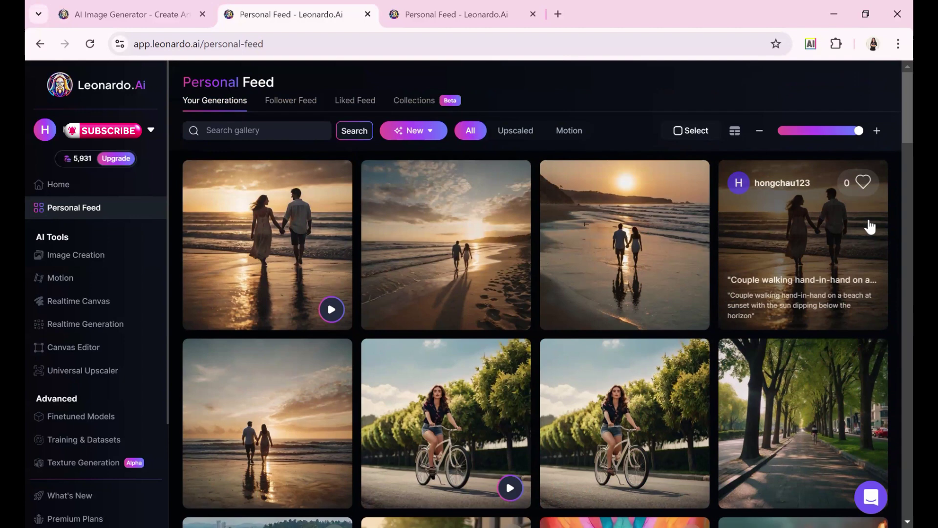
left_click(819, 241)
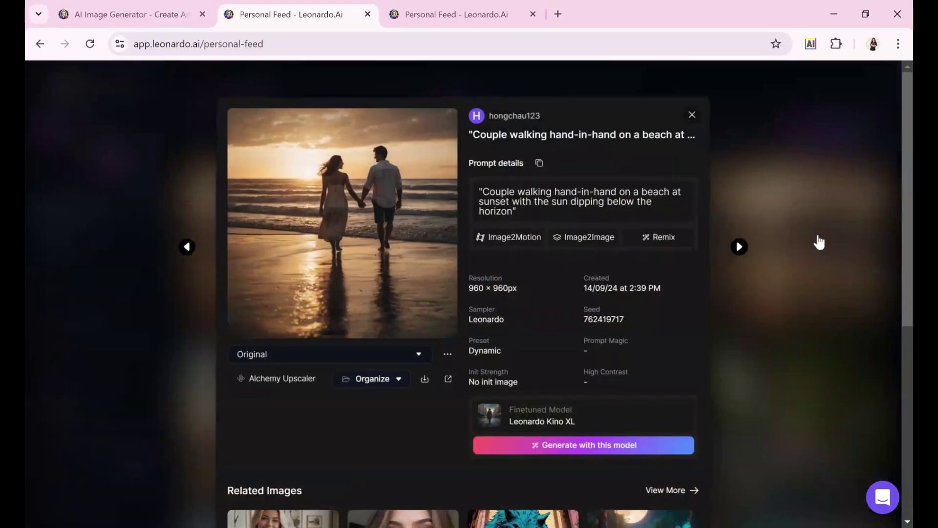
left_click(523, 244)
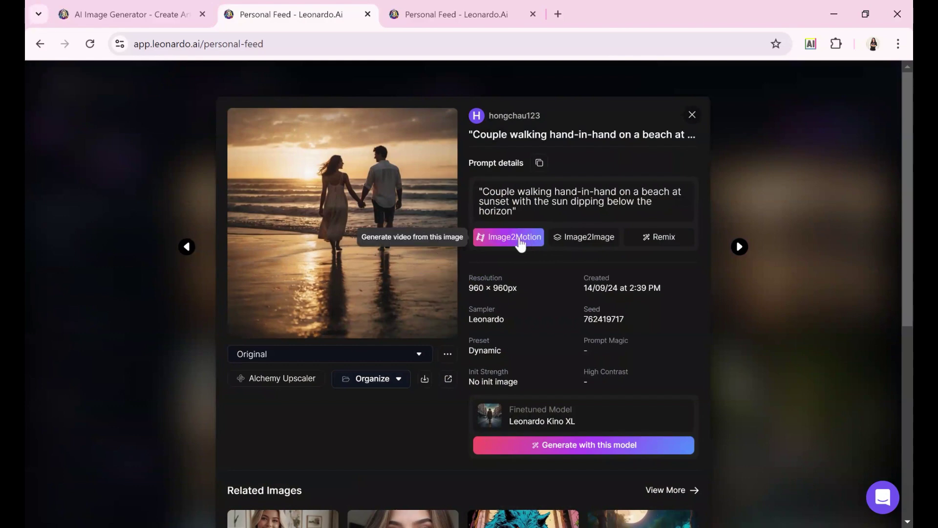
Generate the 768×768 beach couple motion video and play it enlarged
left_click(521, 242)
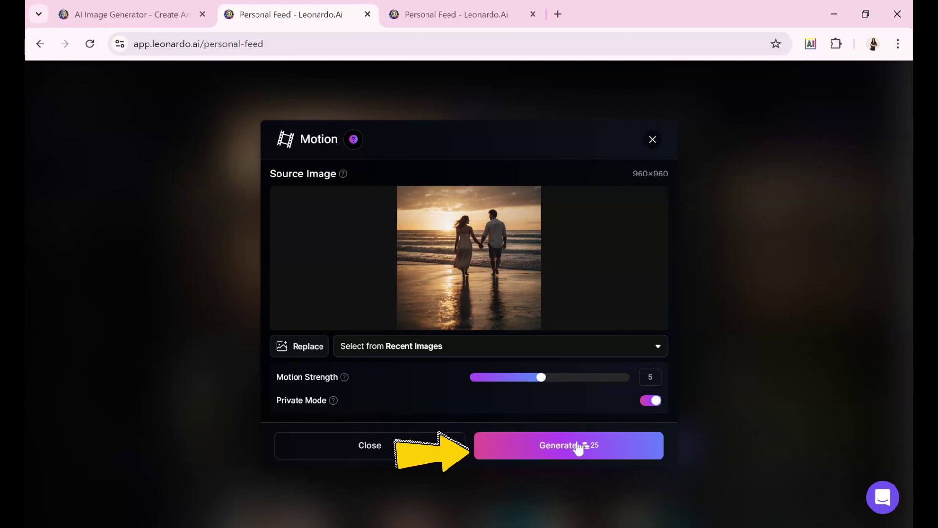
left_click(565, 448)
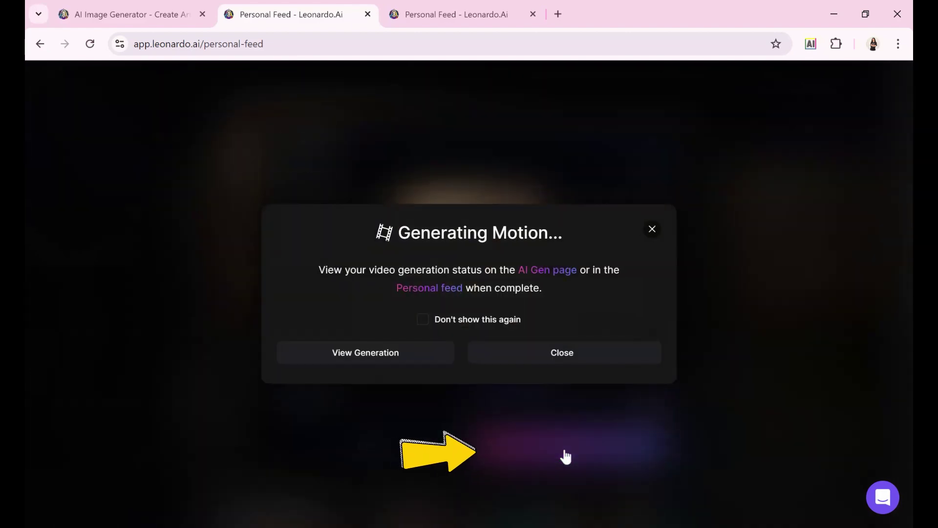
left_click(370, 354)
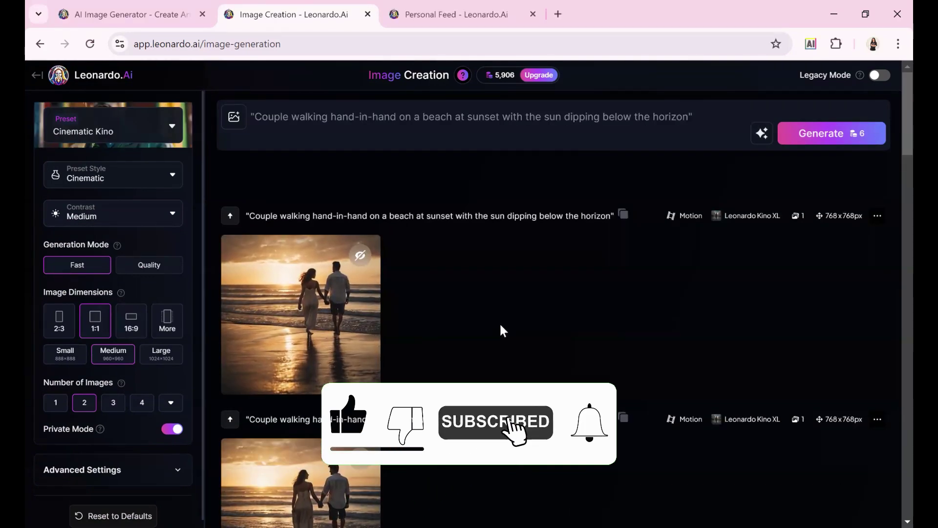
mouse_move(318, 349)
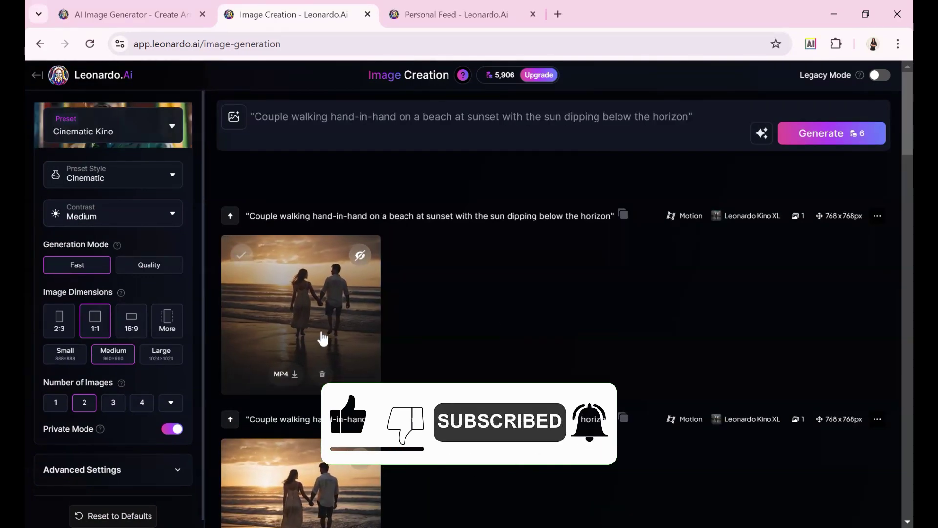
left_click(331, 328)
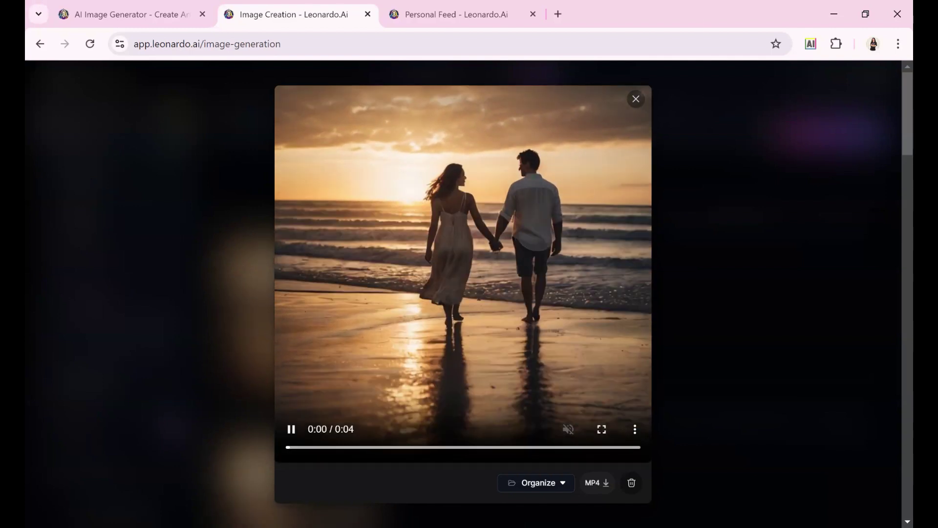
Close the tab and confirm the angel image from Personal Feed as the motion source
key("ctrl+w")
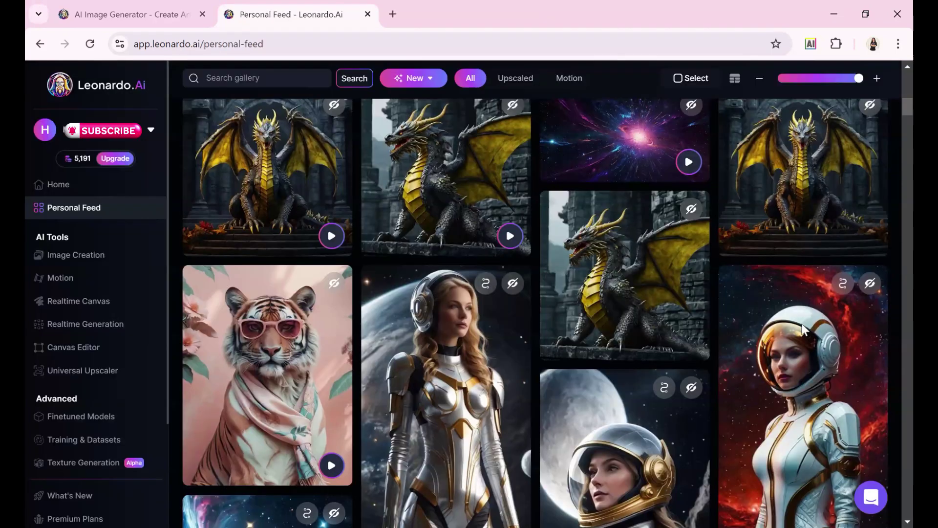
scroll(876, 315, "down", 3)
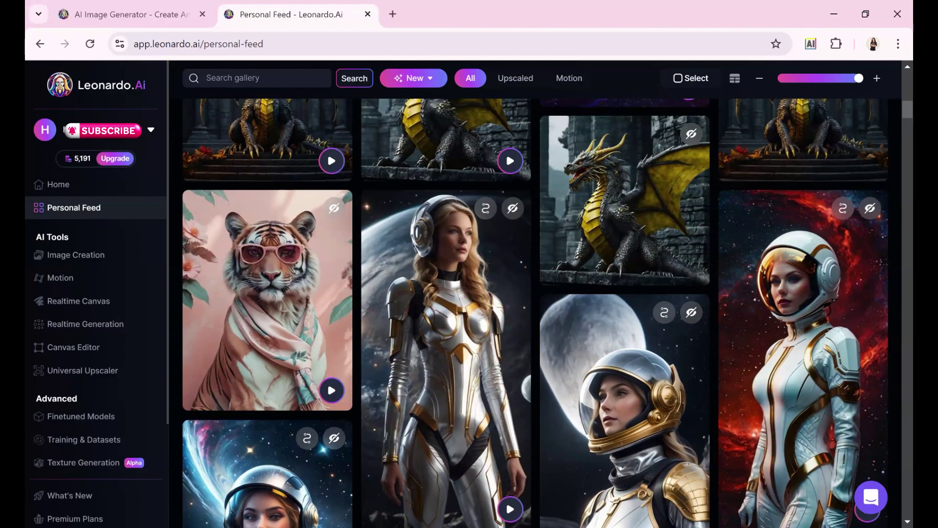
scroll(535, 313, "down", 6)
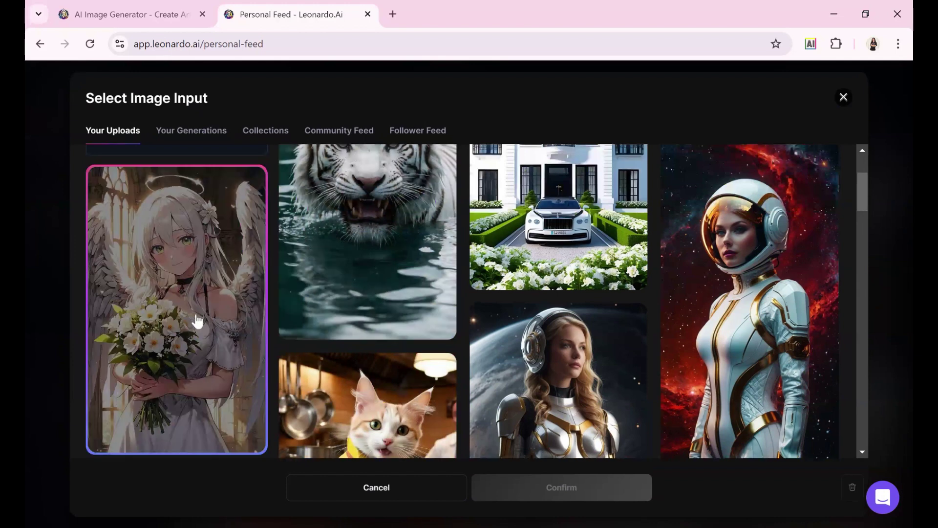
left_click(184, 246)
left_click(561, 487)
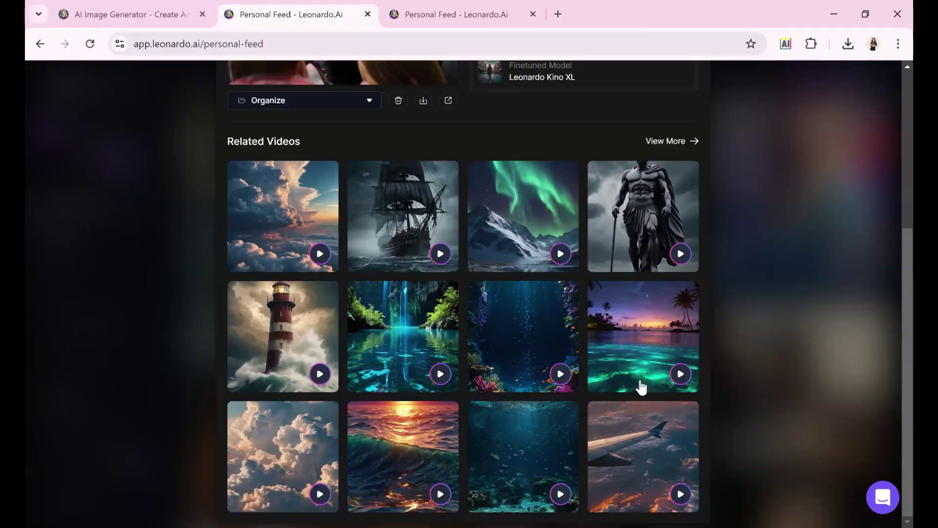
Open the 'Inside The Mariana Trench darkness sea' underwater video from Related Videos
left_click(523, 362)
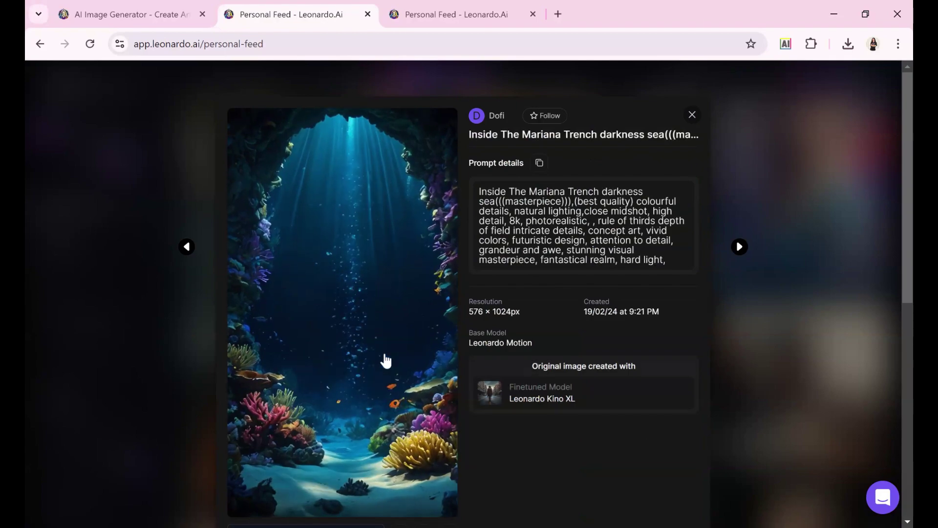